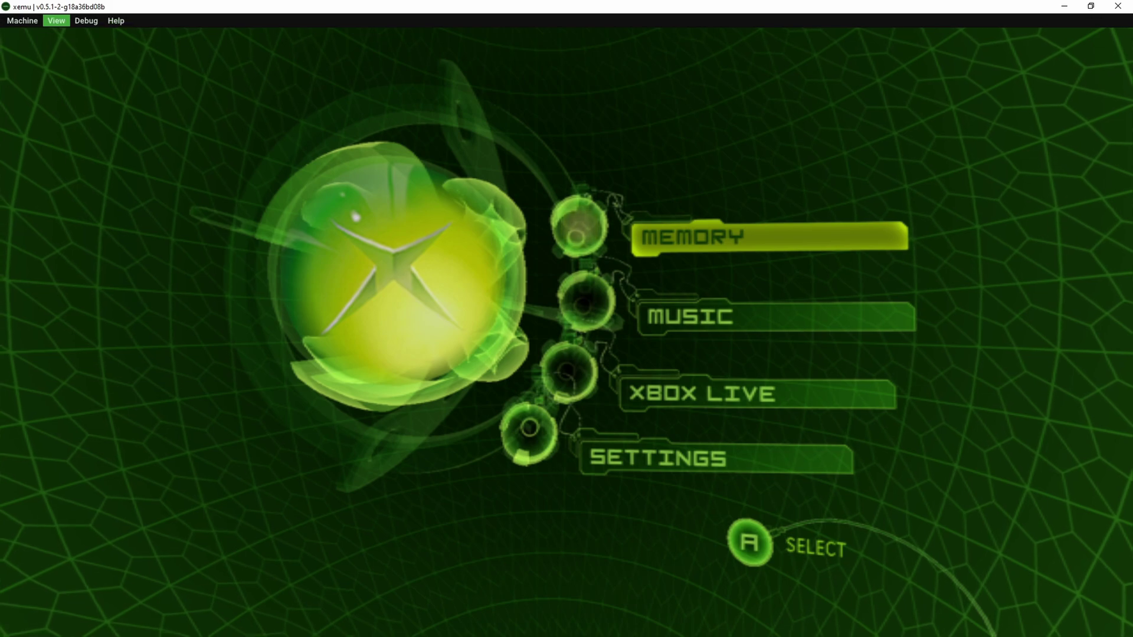
- Set the View menu's Rendering Scale dropdown to 4x
{"action": "left_click", "coordinate": [56, 20]}
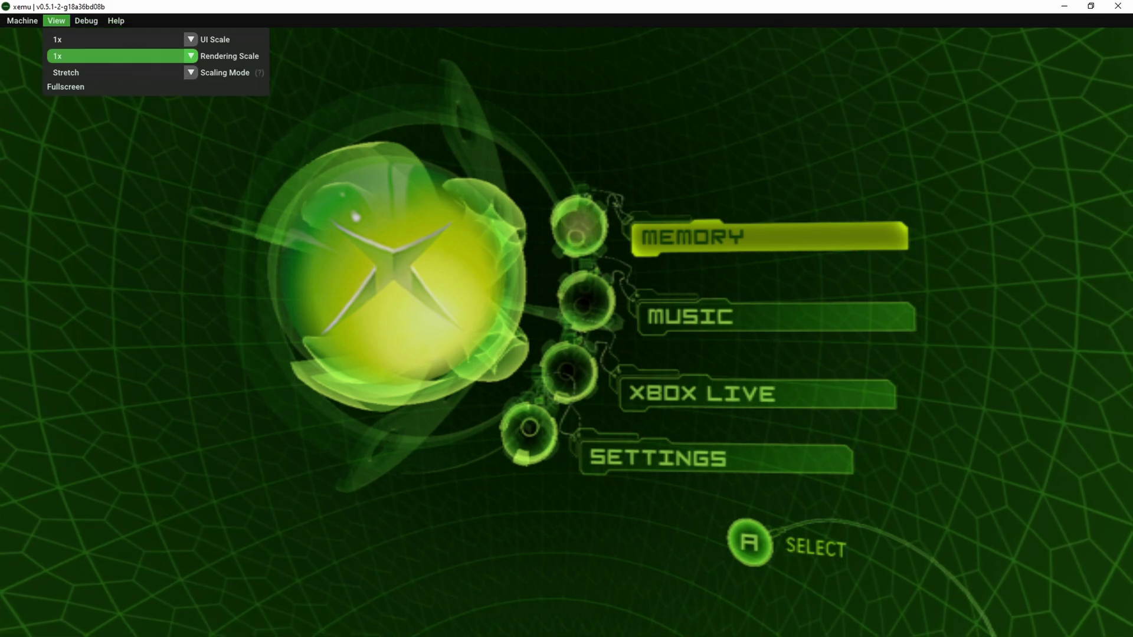
{"action": "left_click", "coordinate": [115, 56]}
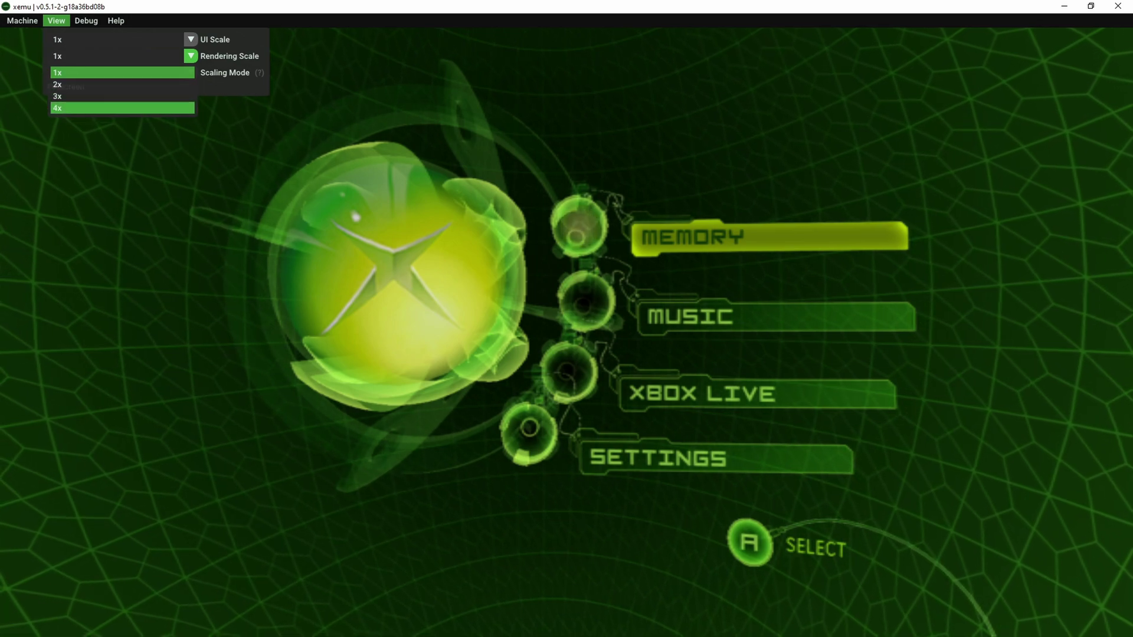
{"action": "left_click", "coordinate": [89, 108]}
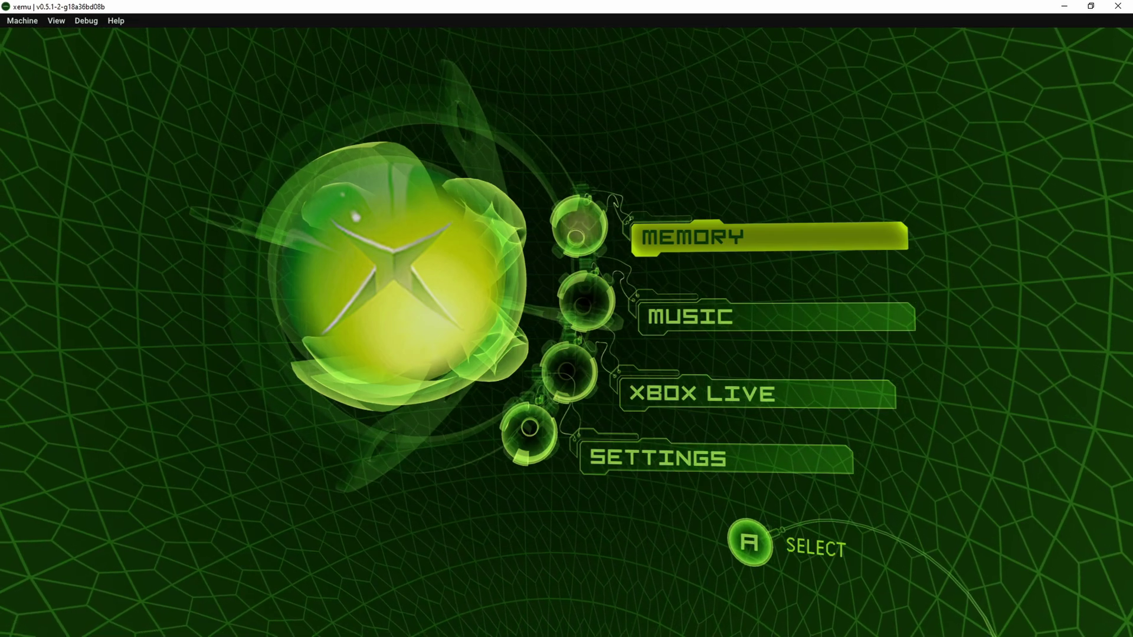
- Enter the dashboard Settings and browse its Clock and Audio entries
{"action": "key", "text": "Down"}
{"action": "key", "text": "Down"}
{"action": "key", "text": "Down"}
{"action": "key", "text": "Return"}
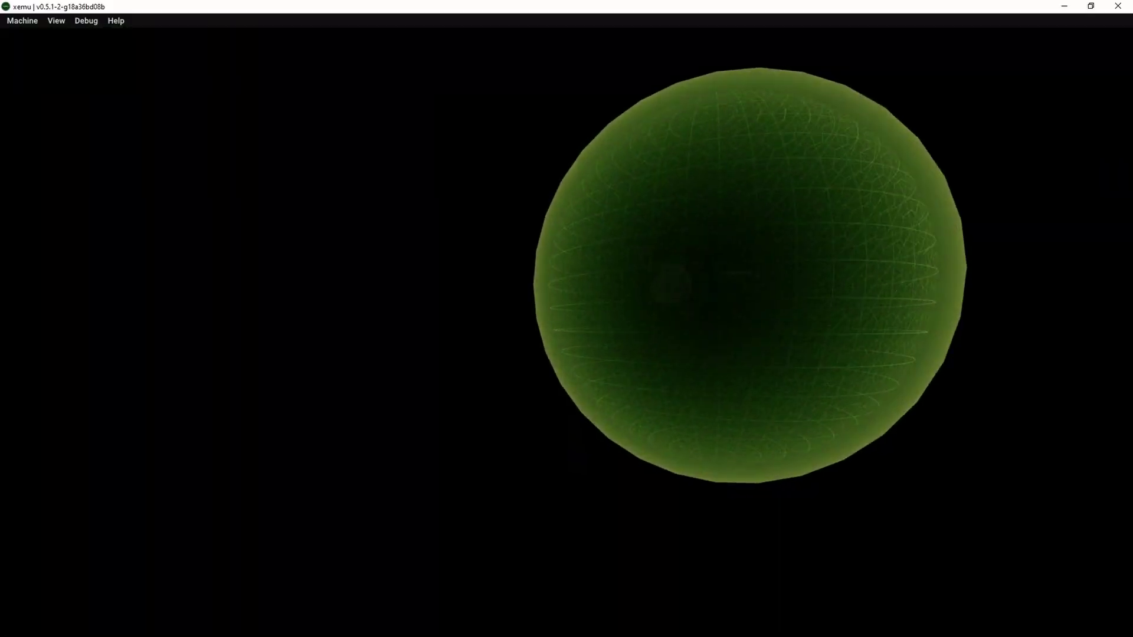
{"action": "key", "text": "Down"}
{"action": "key", "text": "Down"}
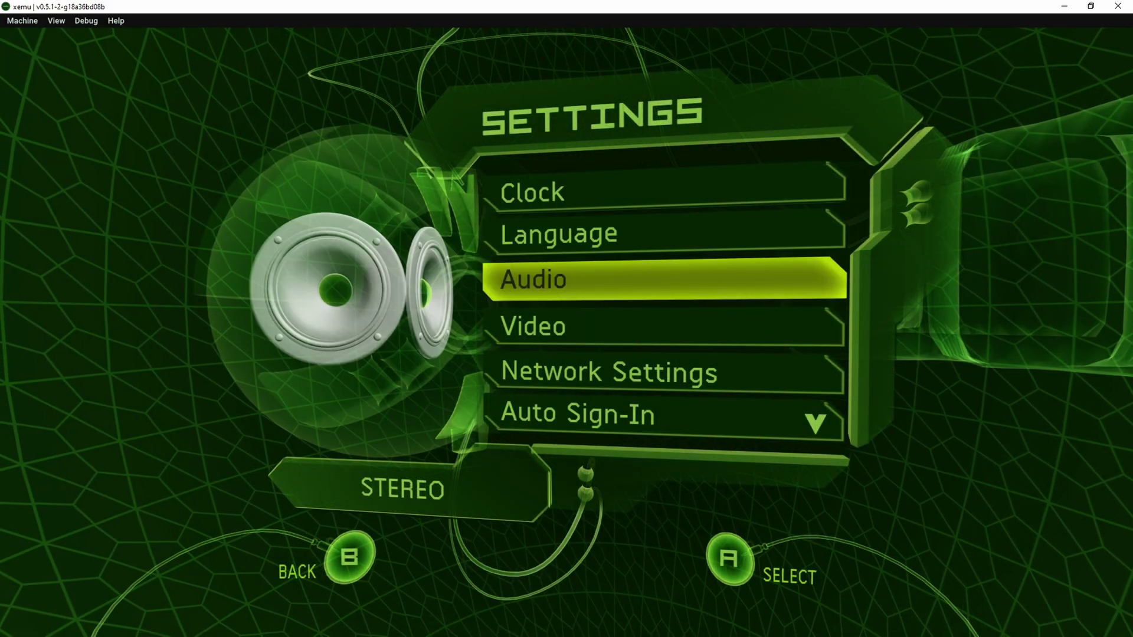
{"action": "key", "text": "Down"}
{"action": "key", "text": "Down"}
{"action": "key", "text": "Down"}
{"action": "key", "text": "Up"}
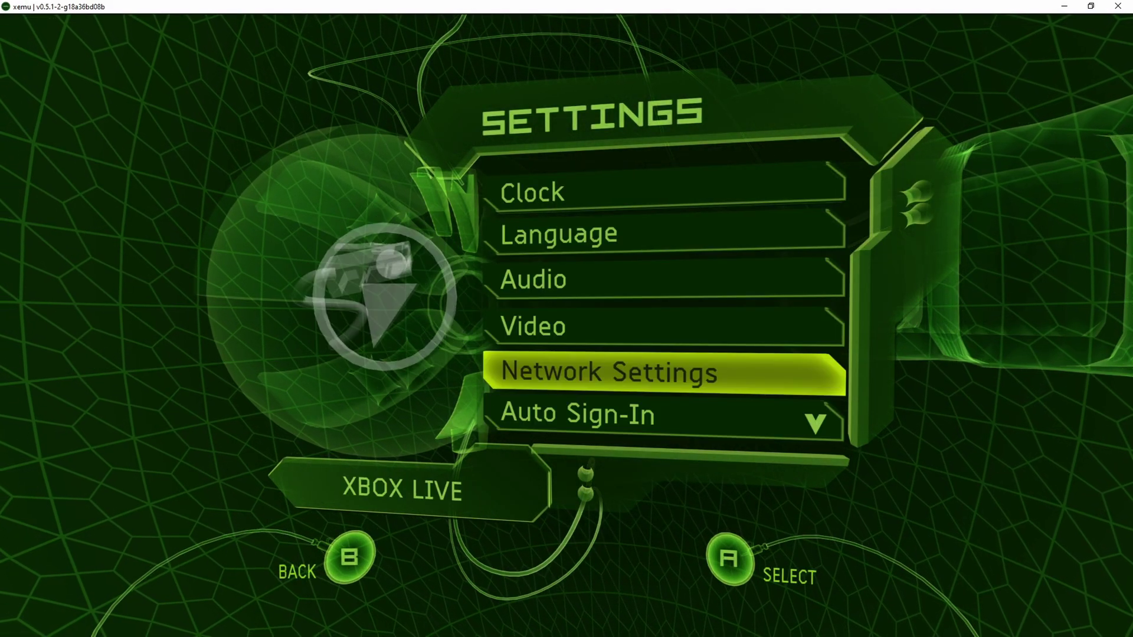
{"action": "key", "text": "Up"}
{"action": "key", "text": "Up"}
{"action": "key", "text": "Up"}
{"action": "key", "text": "Up"}
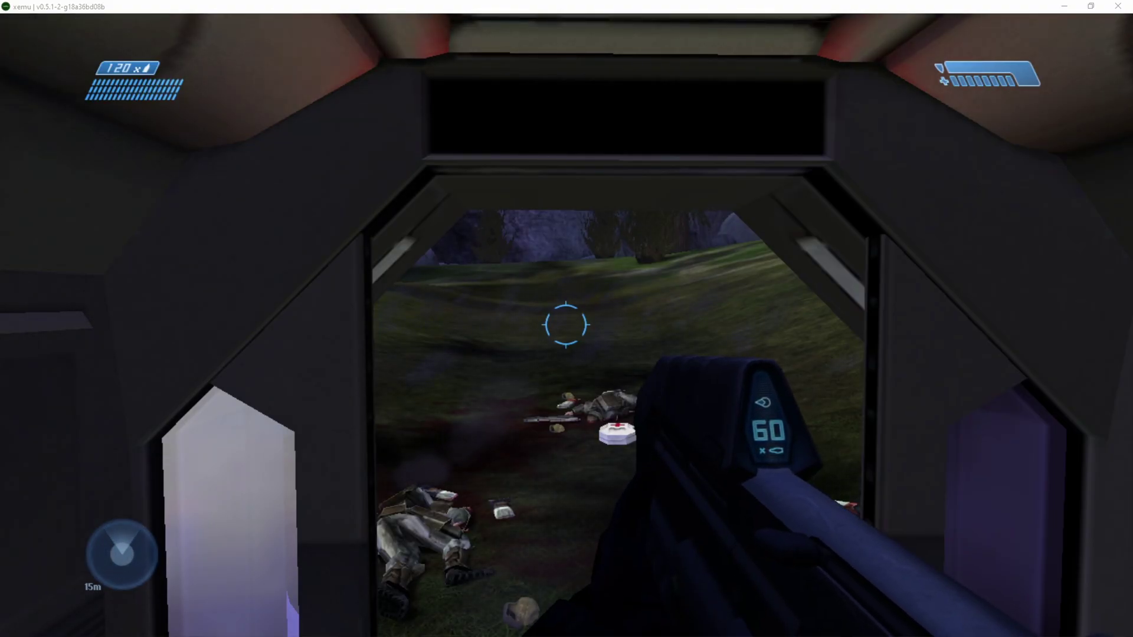
- Walk the Halo player across the field, collecting grenades and assault rifle ammo
{"action": "key", "text": "w"}
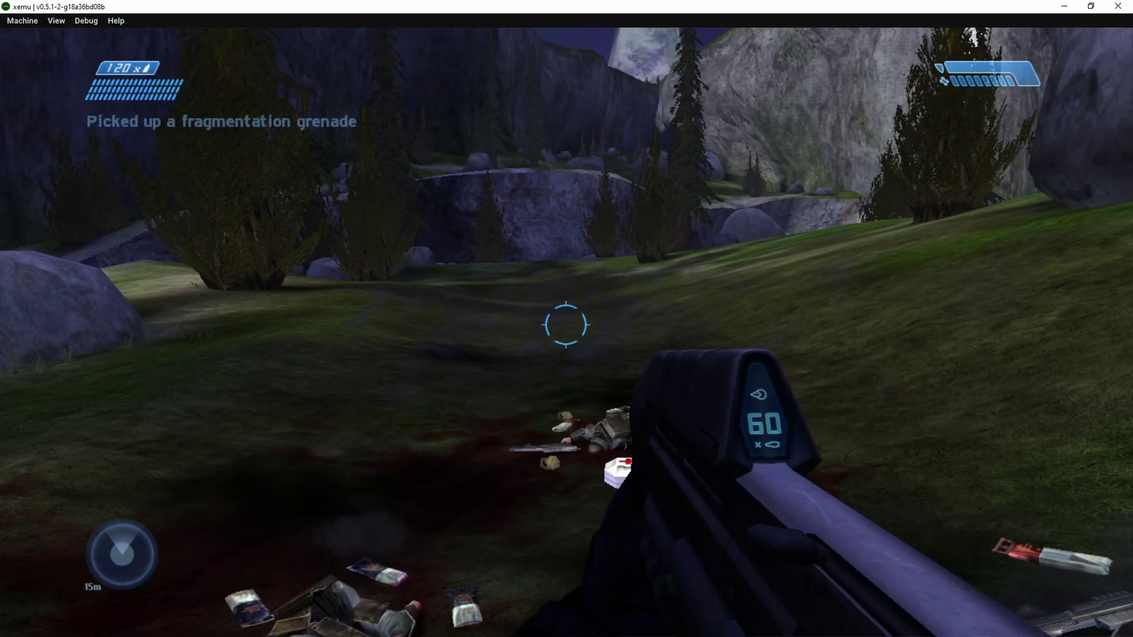
{"action": "key", "text": "w"}
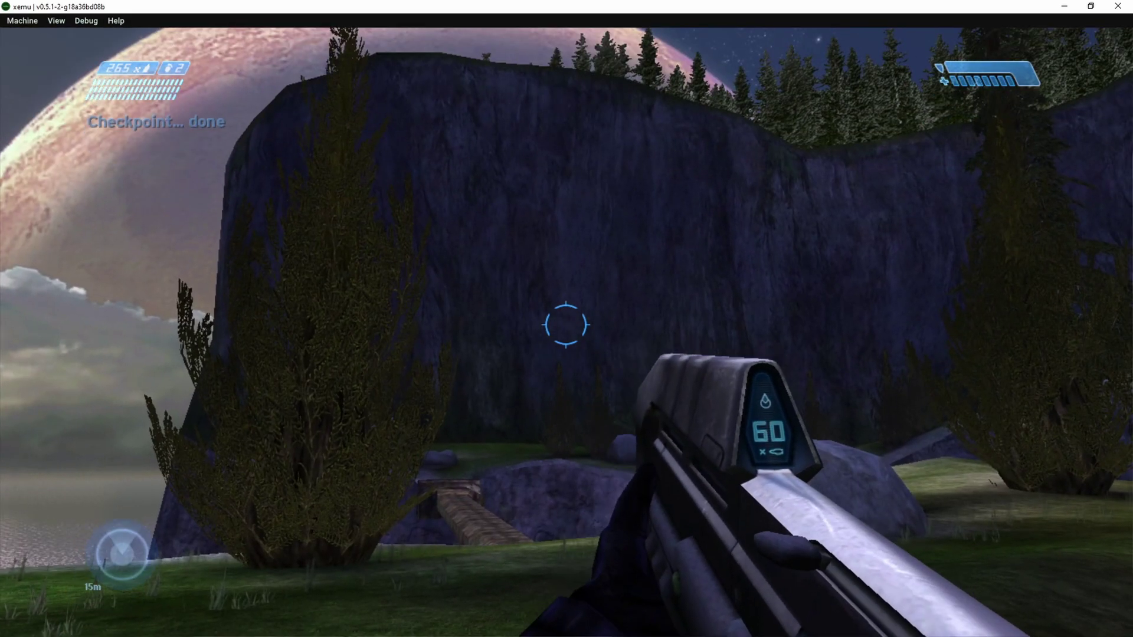
{"action": "key", "text": "w"}
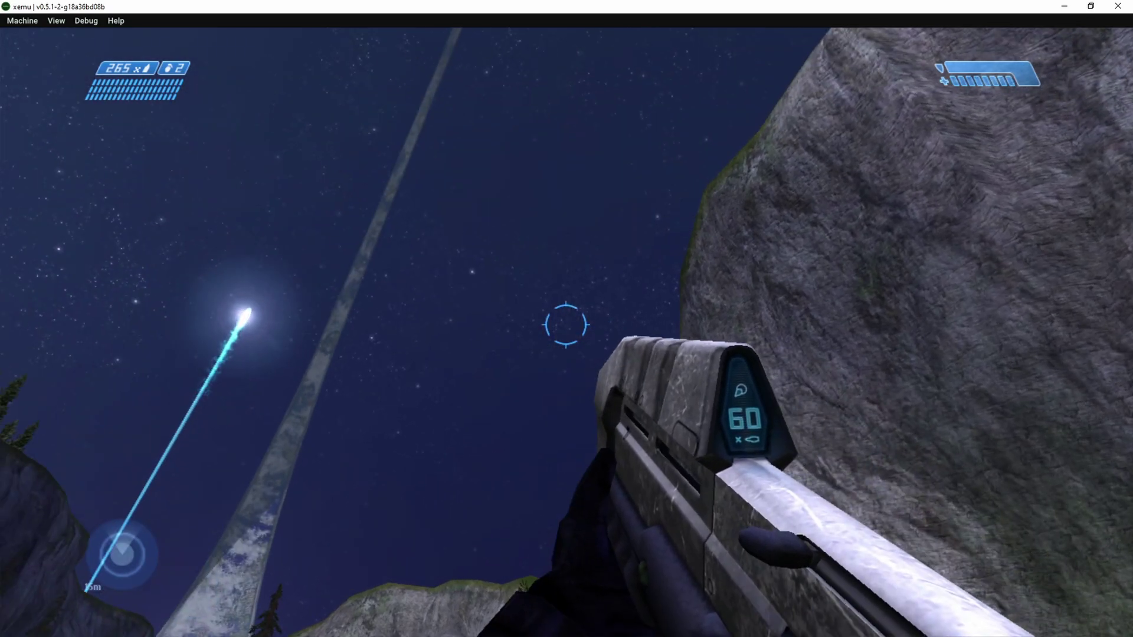
{"action": "key", "text": "w"}
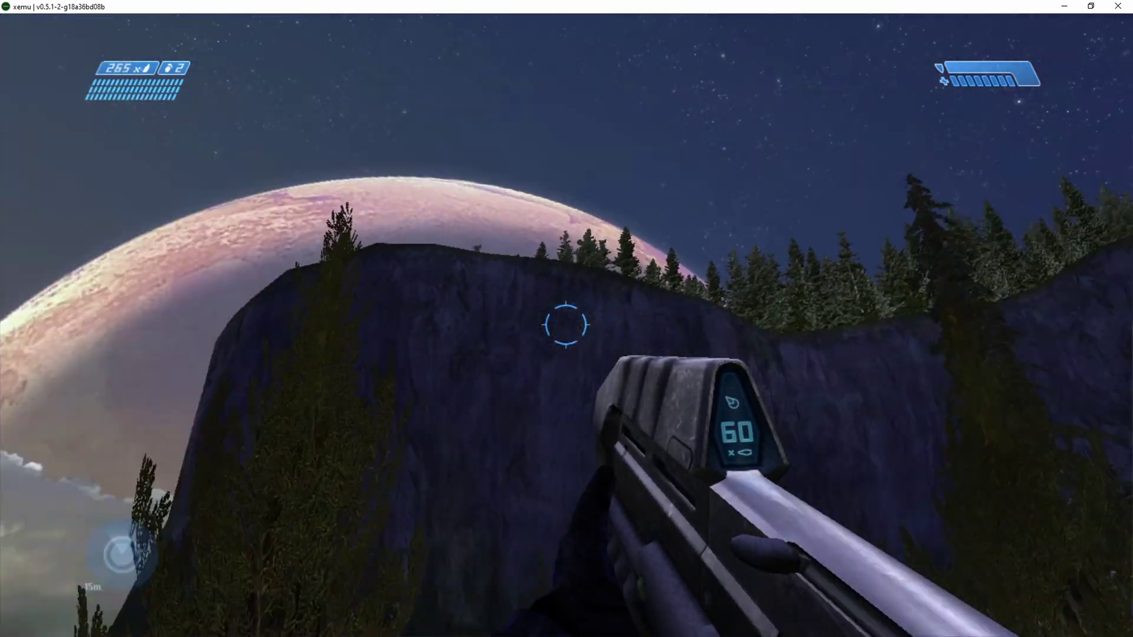
{"action": "key", "text": "w"}
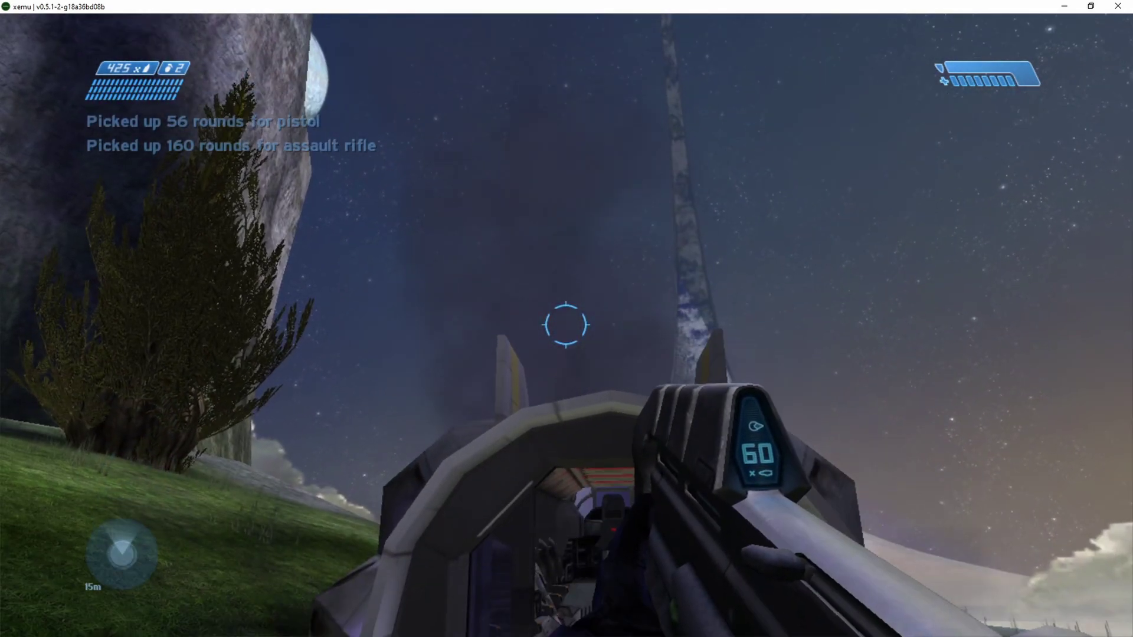
{"action": "key", "text": "w"}
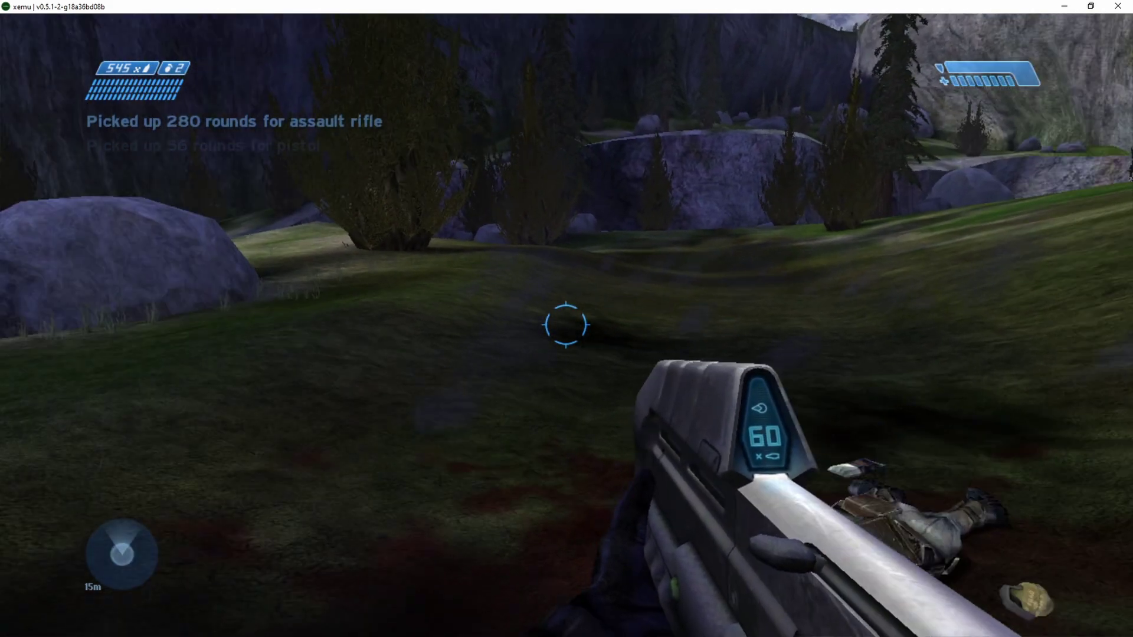
{"action": "key", "text": "w"}
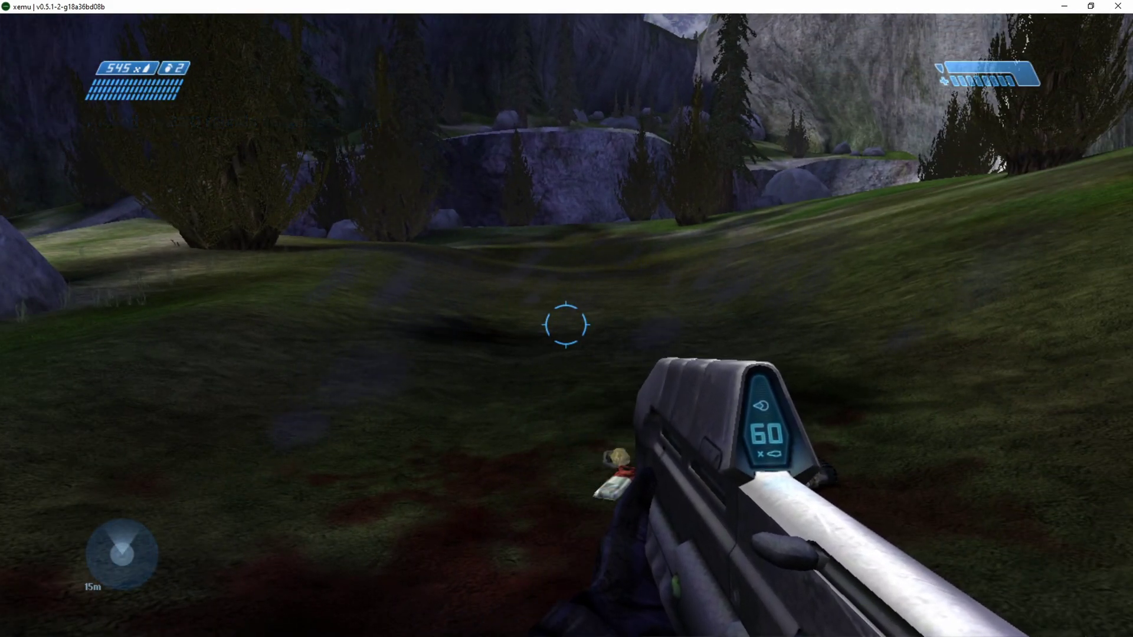
- Set Halo's rendering scale to 4x and bring up the Debug menu
{"action": "left_click", "coordinate": [56, 20]}
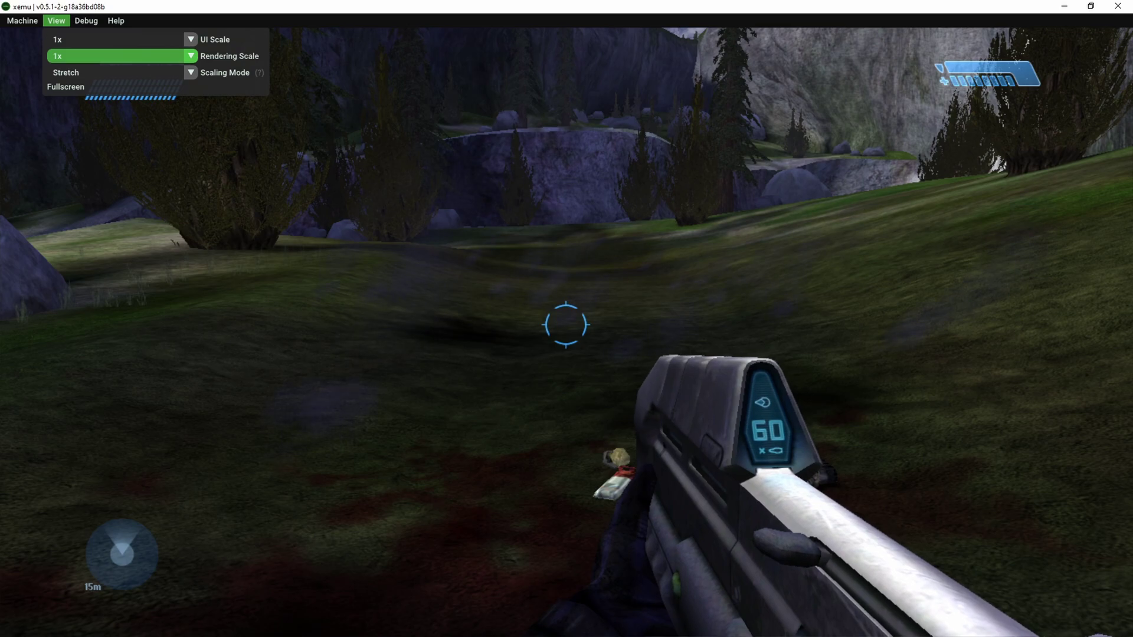
{"action": "left_click", "coordinate": [121, 108]}
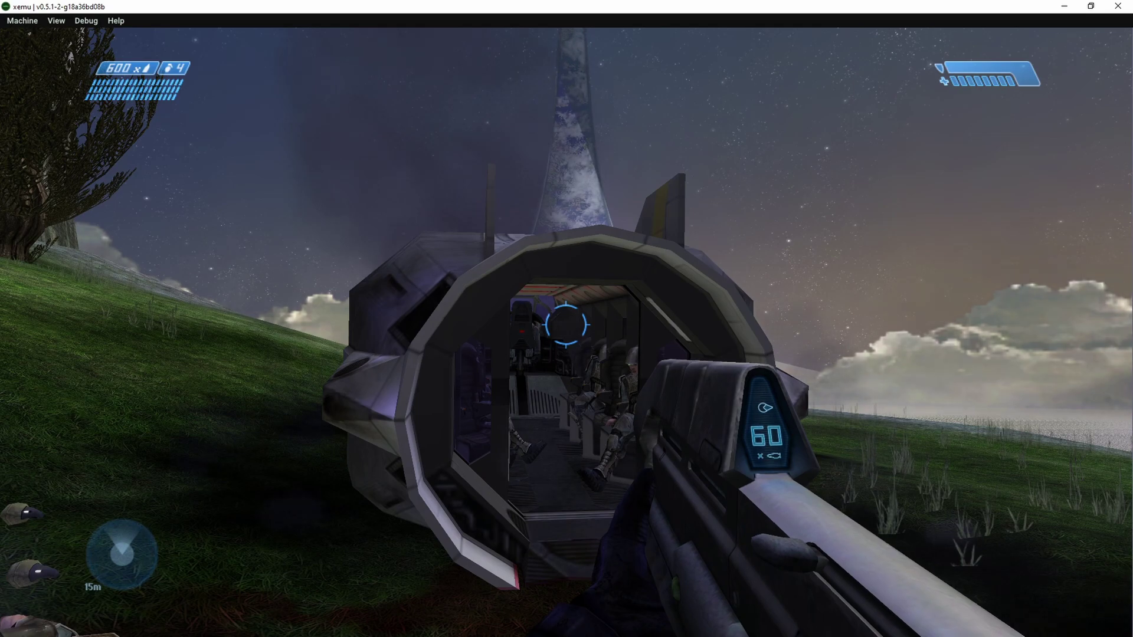
{"action": "left_click", "coordinate": [86, 21]}
- Show the Video Debug FPS overlay and drag it to the lower-left corner
{"action": "left_click", "coordinate": [93, 49]}
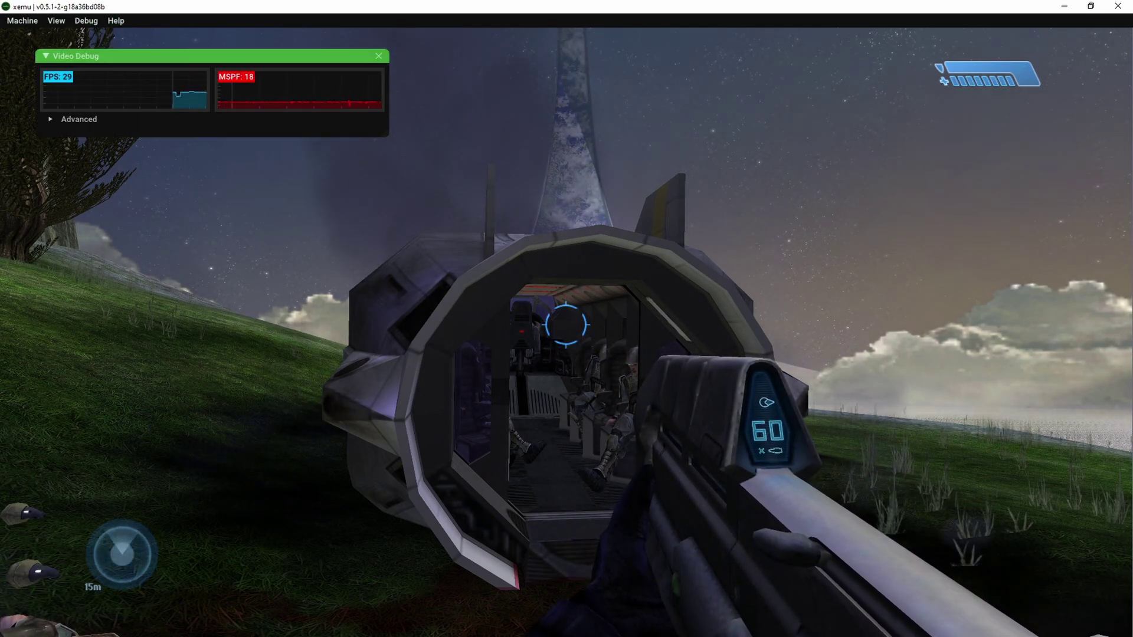
{"action": "left_click_drag", "start_coordinate": [133, 57], "coordinate": [103, 602]}
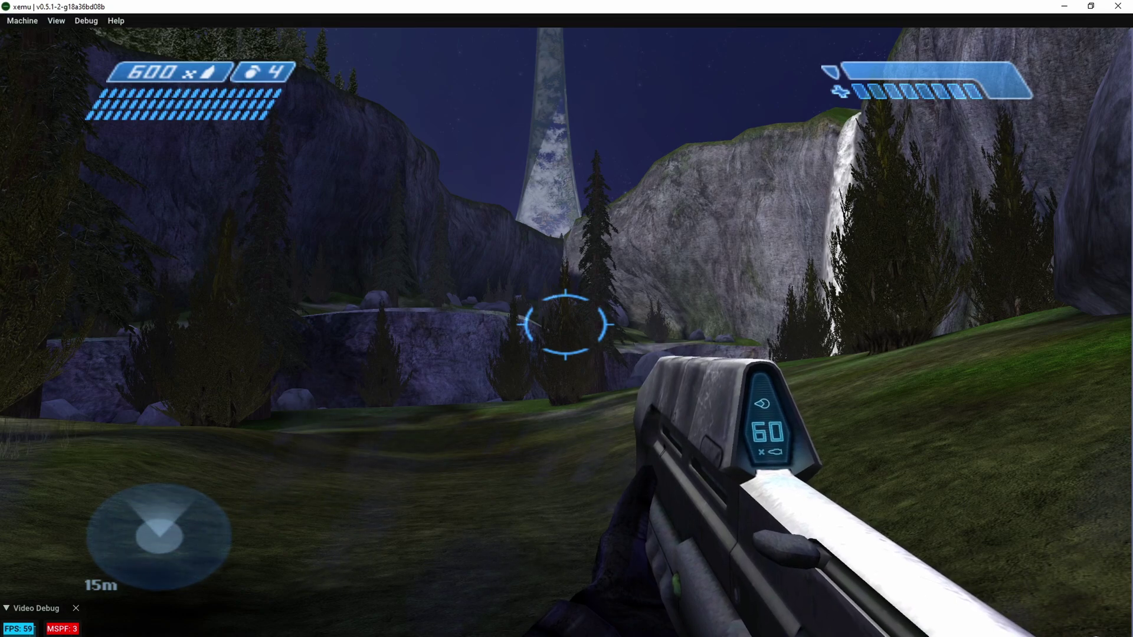
- Drop the View menu's Rendering Scale to 2x
{"action": "left_click", "coordinate": [55, 21]}
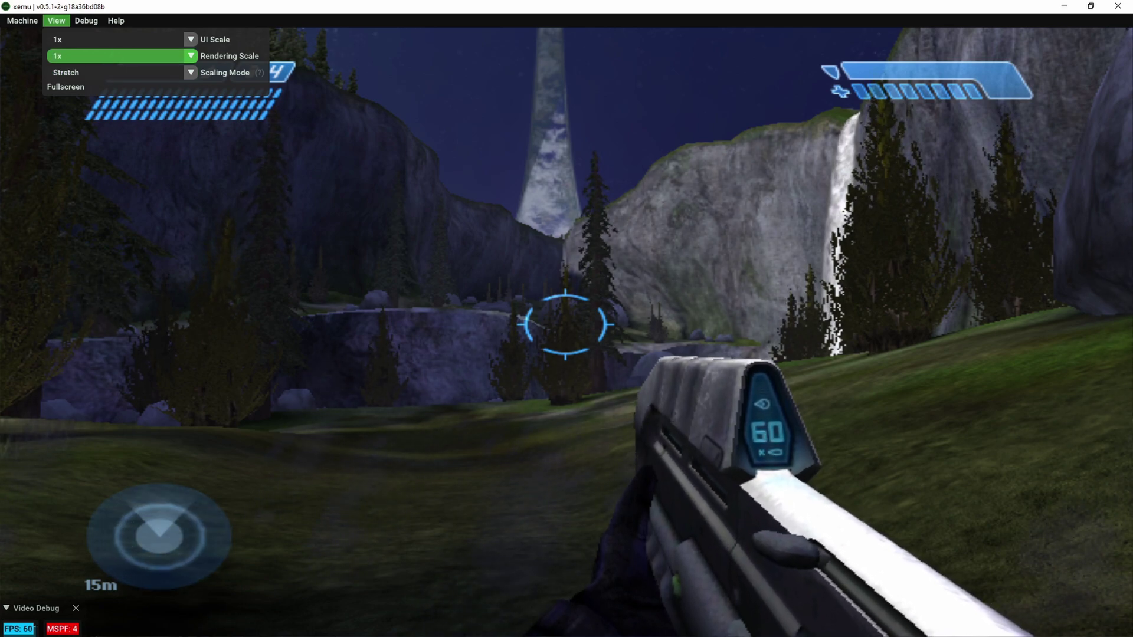
{"action": "left_click", "coordinate": [190, 56]}
{"action": "key", "text": "Up"}
{"action": "key", "text": "Up"}
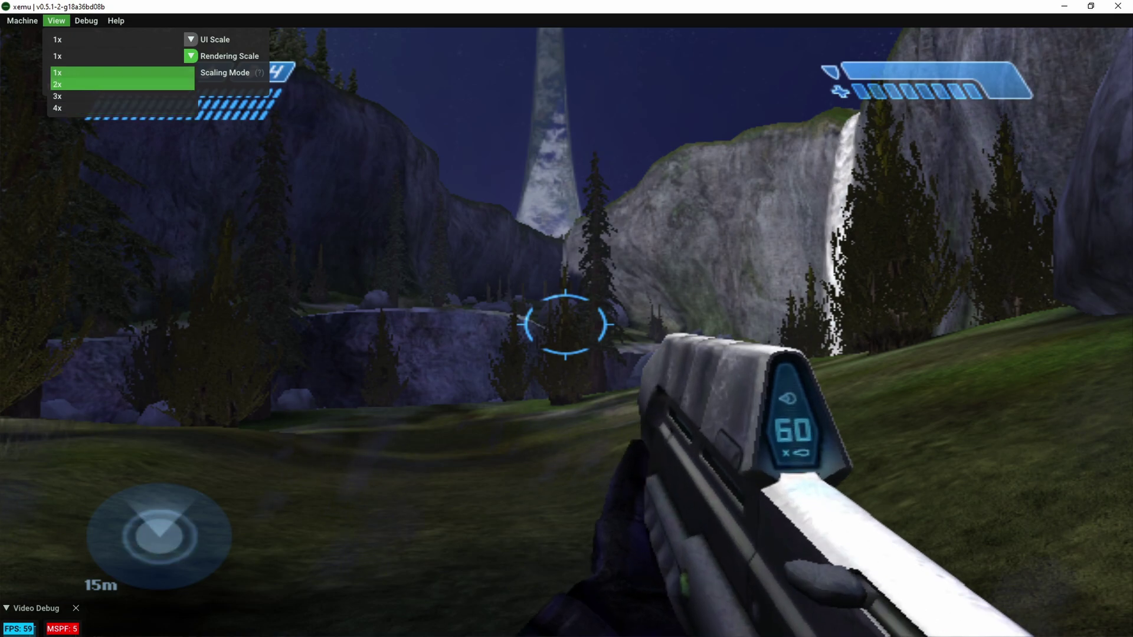
{"action": "key", "text": "Return"}
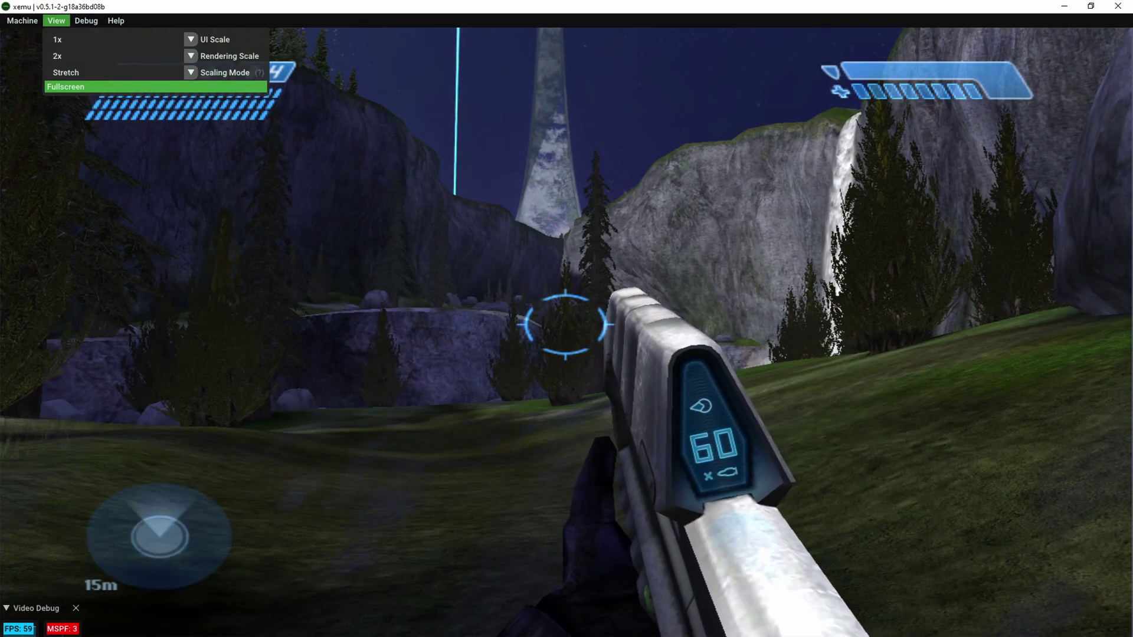
- Change the Rendering Scale to 3x
{"action": "key", "text": "Up"}
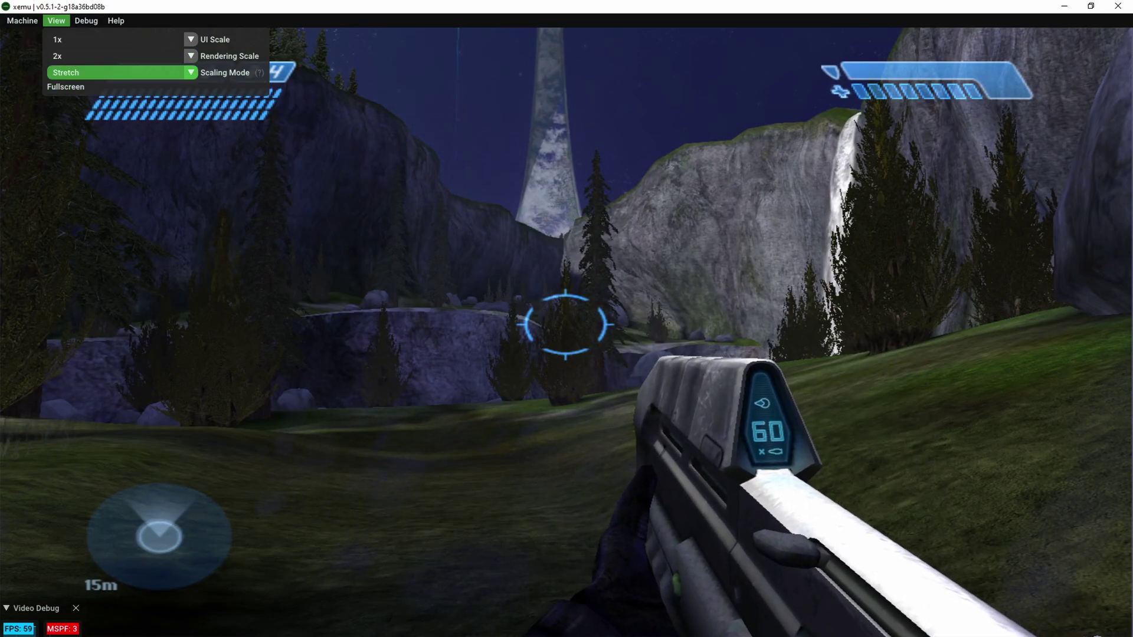
{"action": "key", "text": "Up"}
{"action": "key", "text": "Return"}
{"action": "key", "text": "Down"}
{"action": "key", "text": "Return"}
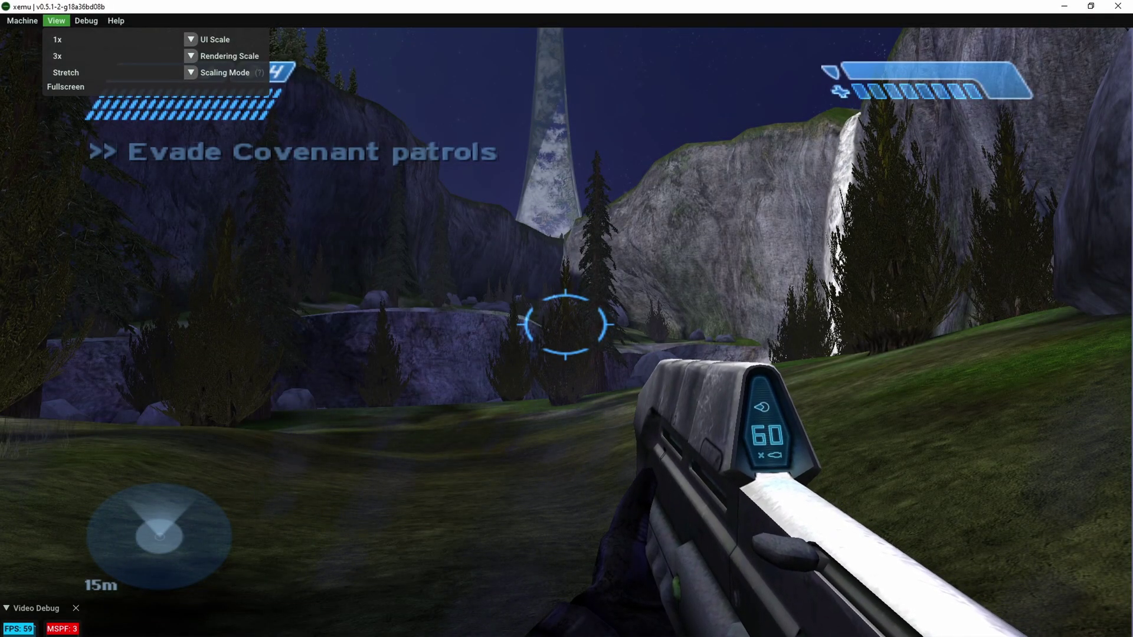
- Raise the Rendering Scale to 4x and close the View menu
{"action": "key", "text": "Return"}
{"action": "key", "text": "Down"}
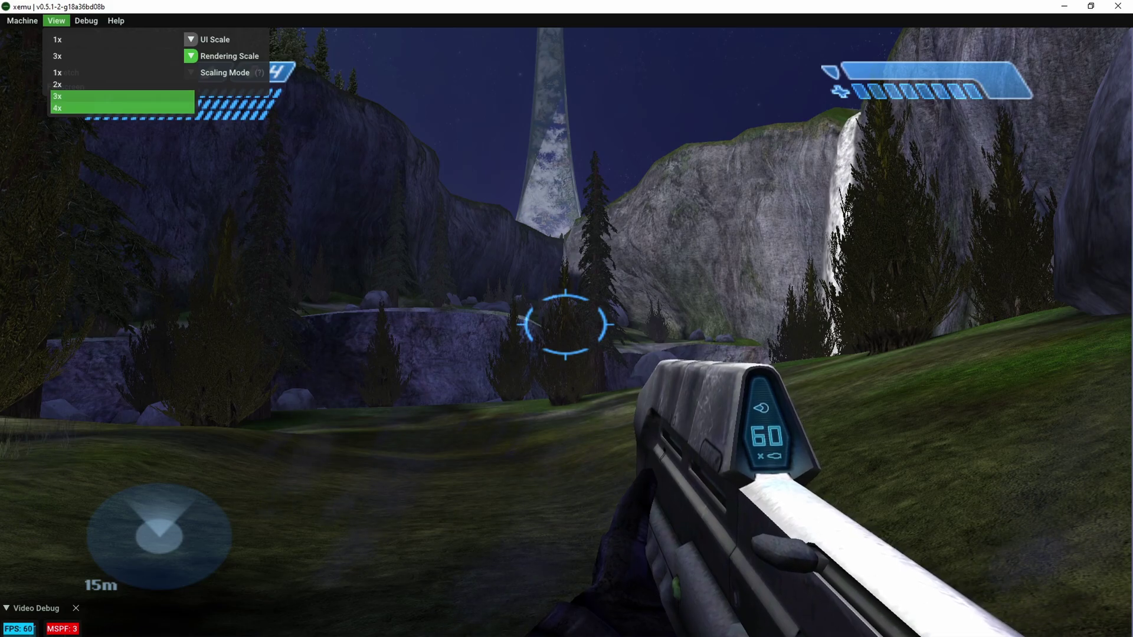
{"action": "key", "text": "Return"}
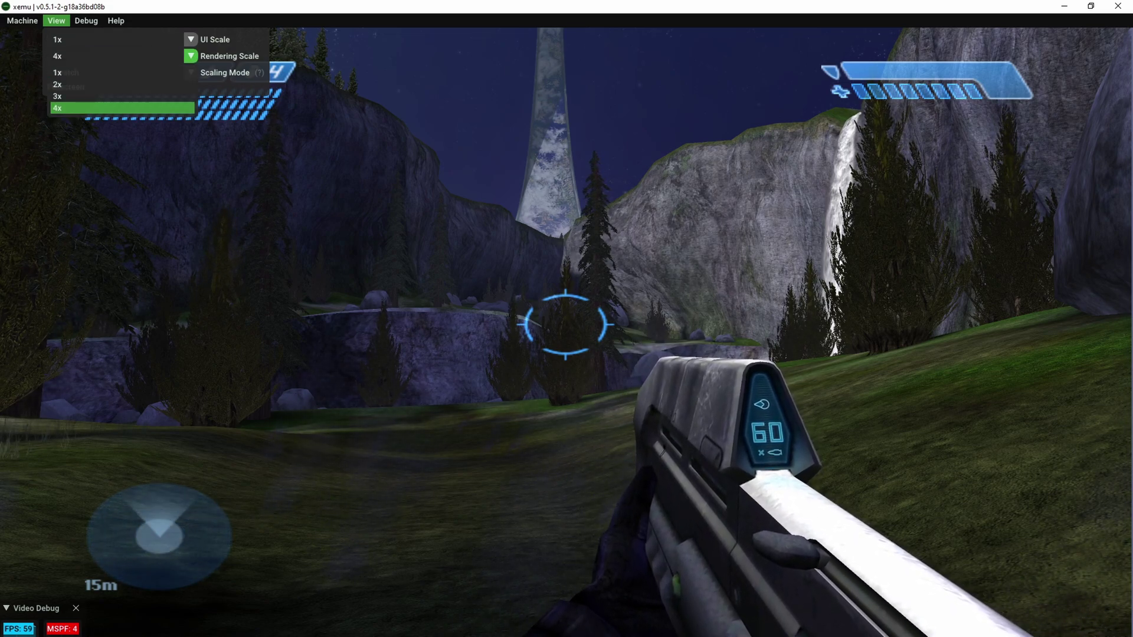
{"action": "left_click", "coordinate": [115, 56]}
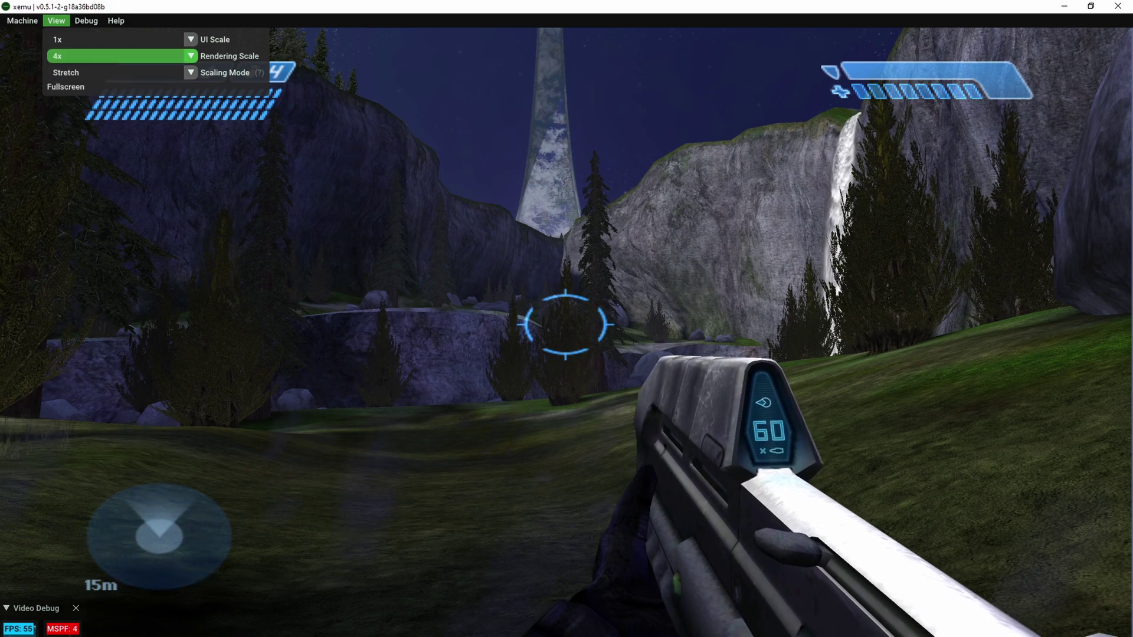
{"action": "key", "text": "Escape"}
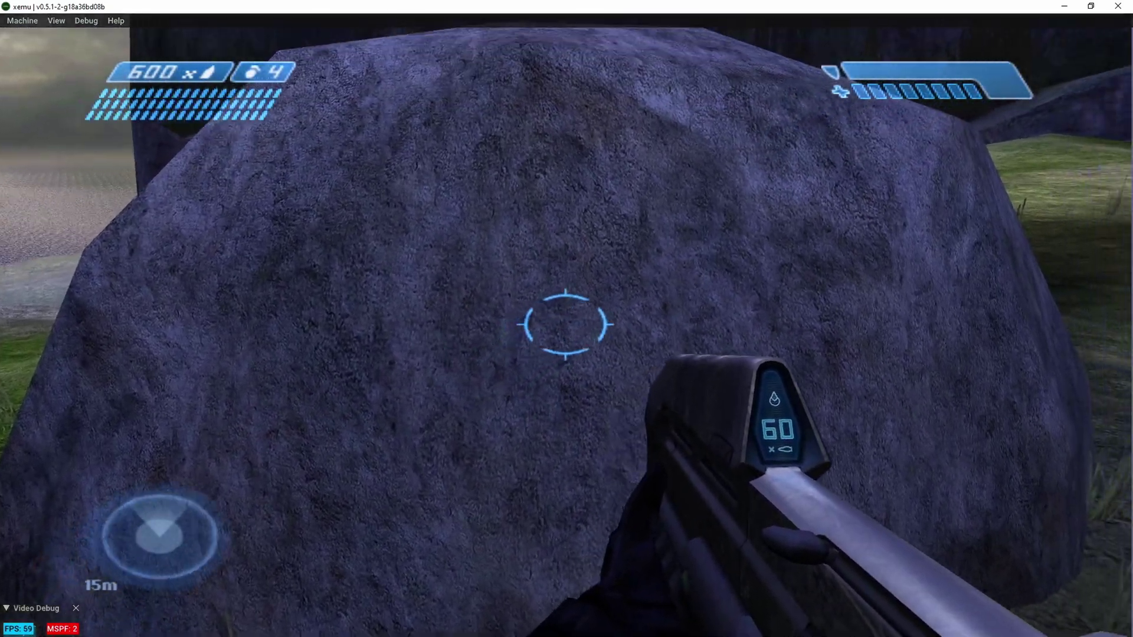
{"action": "key", "text": "Escape"}
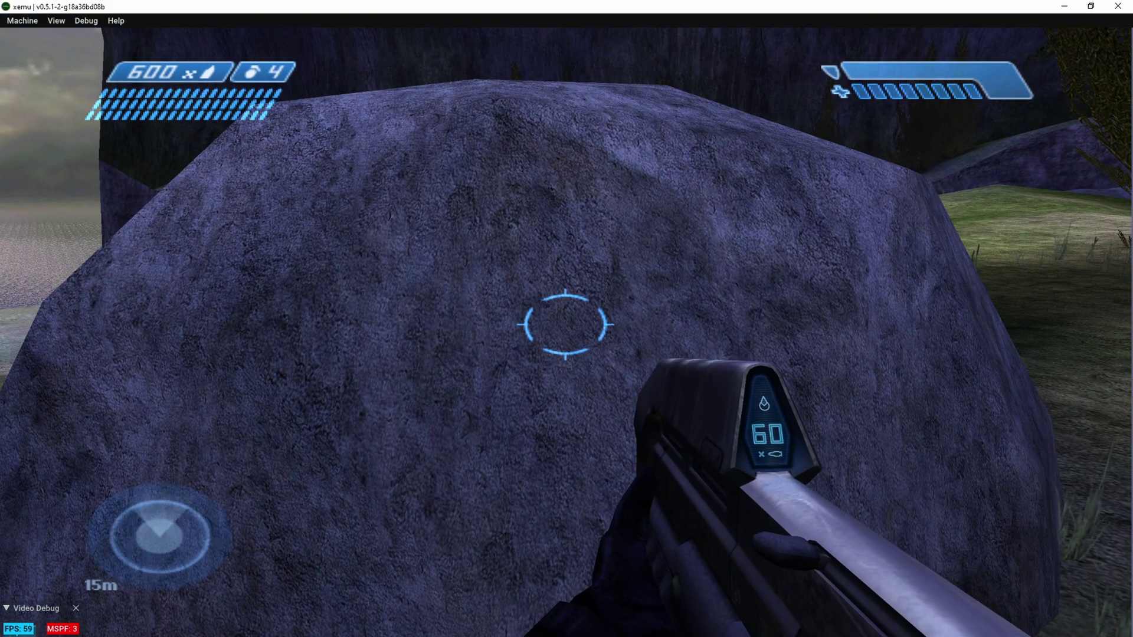
{"action": "left_click", "coordinate": [56, 20]}
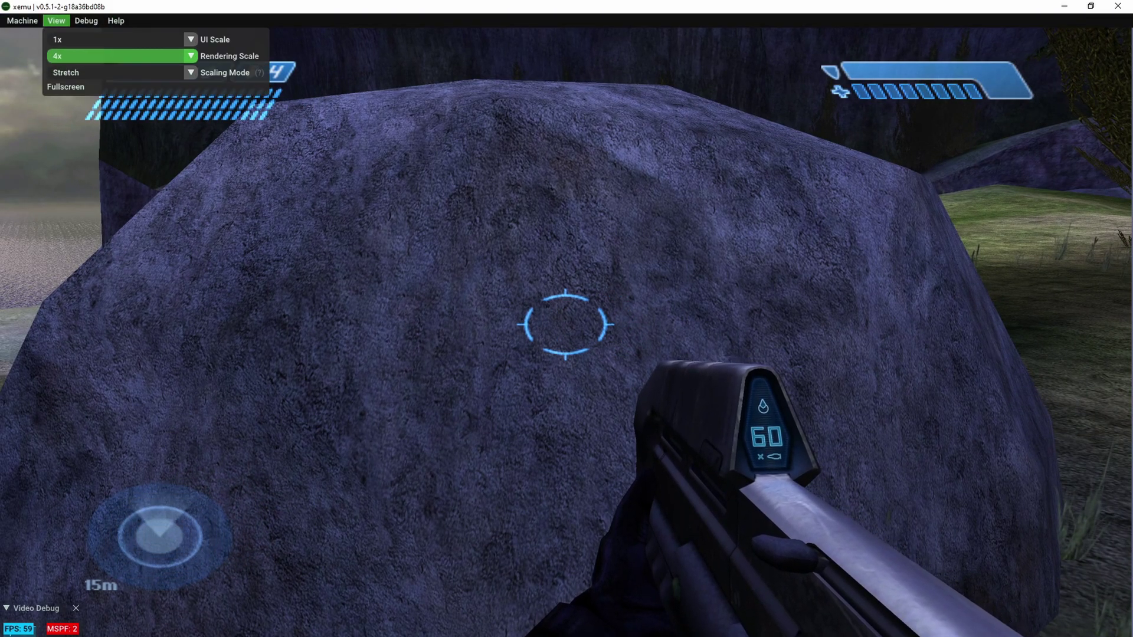
{"action": "left_click", "coordinate": [119, 72]}
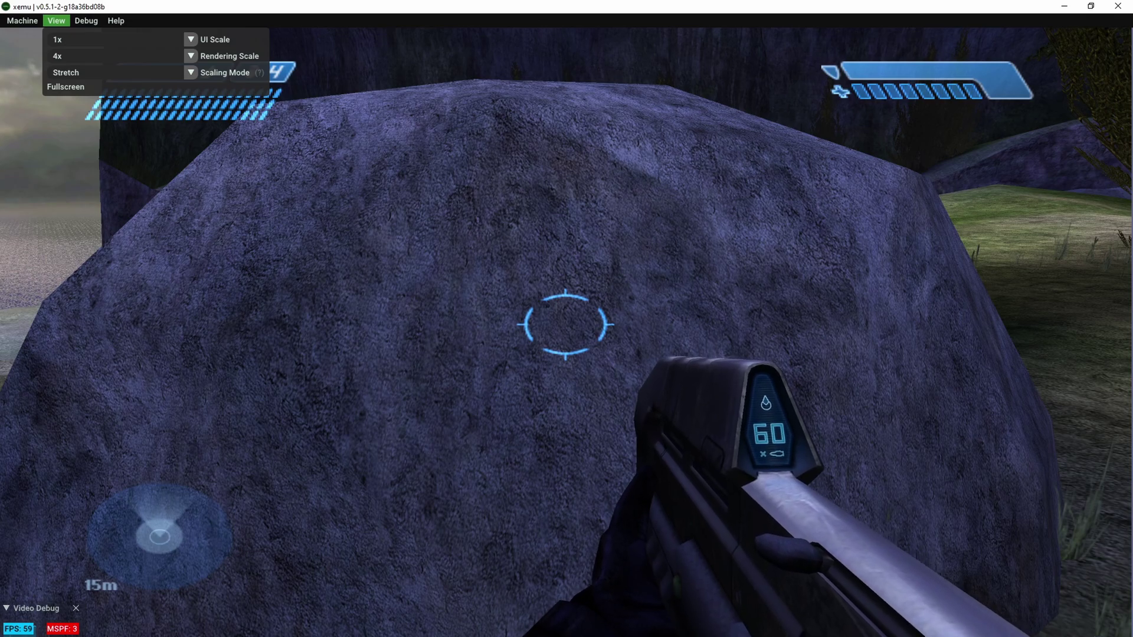
{"action": "key", "text": "Escape"}
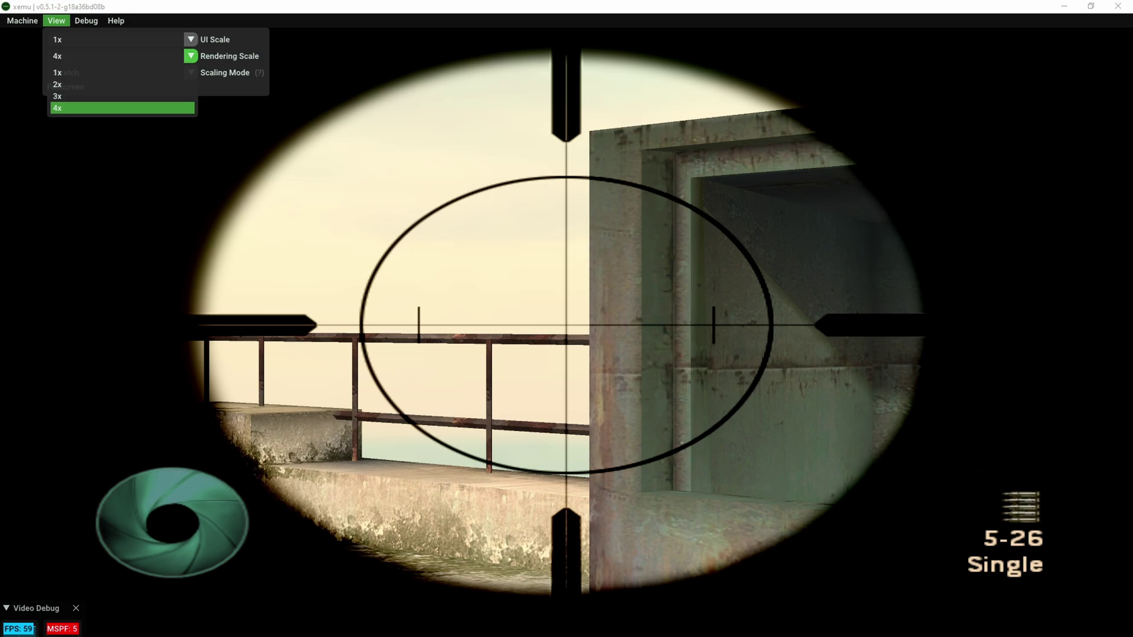
- Lower the rendering scale to 1x and close the View menu
{"action": "left_click", "coordinate": [122, 72]}
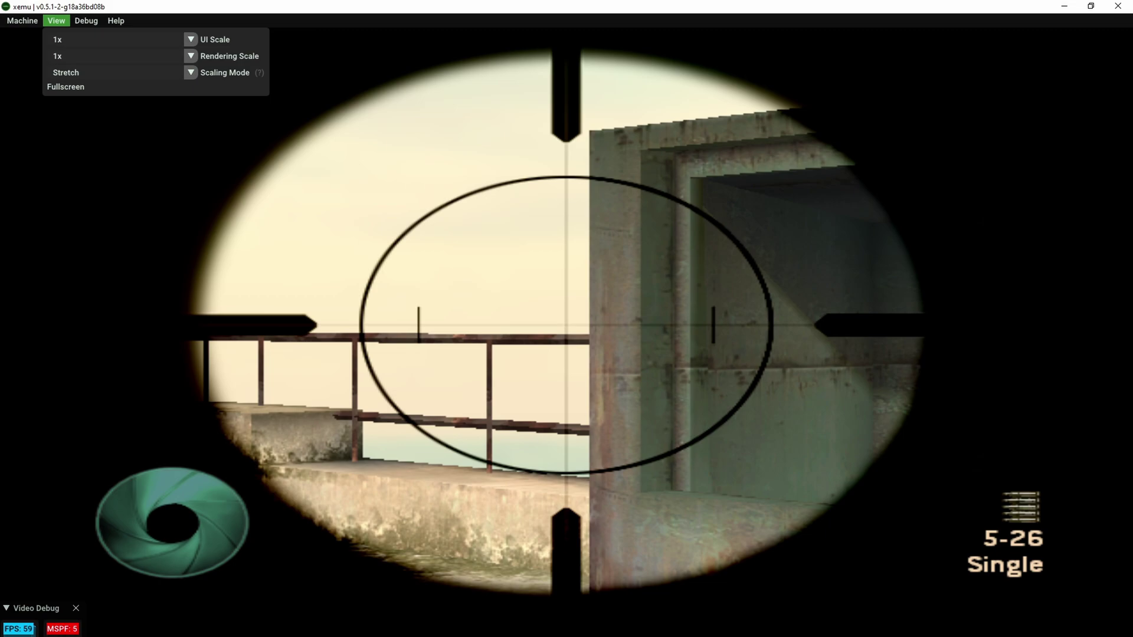
{"action": "key", "text": "Escape"}
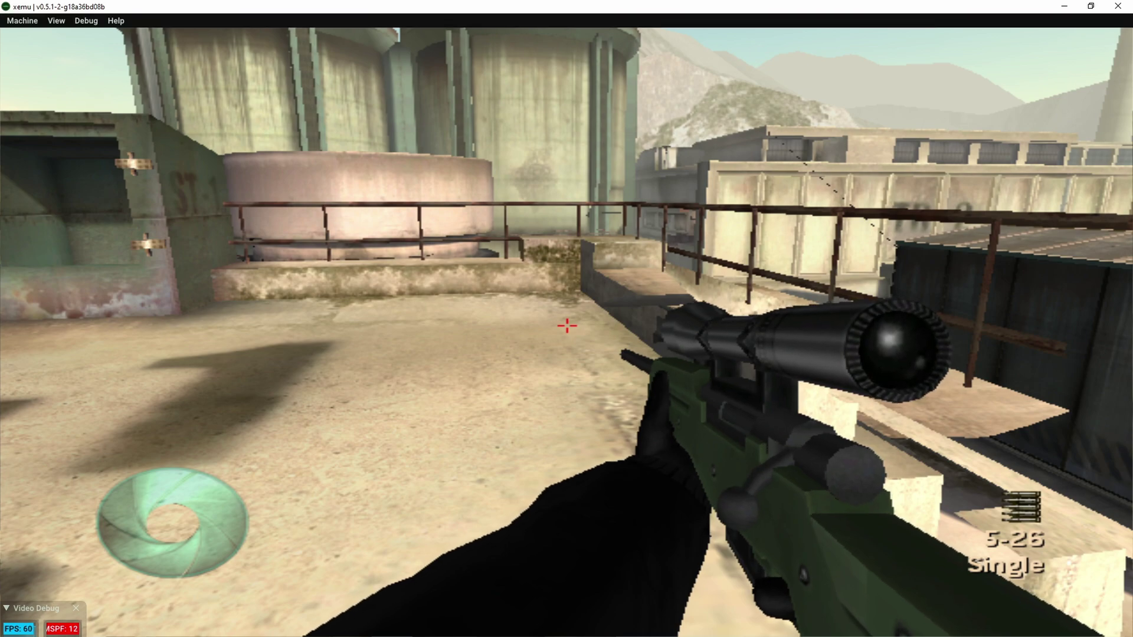
- Restore the rendering scale to 4x and close the View menu
{"action": "left_click", "coordinate": [56, 20]}
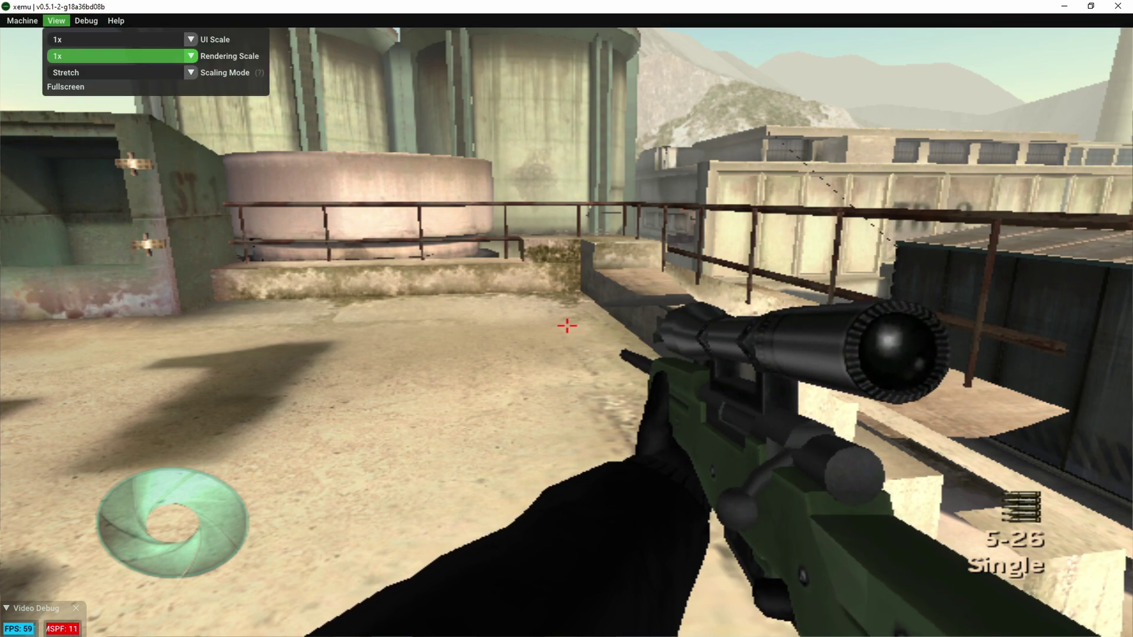
{"action": "left_click", "coordinate": [120, 56]}
{"action": "left_click", "coordinate": [119, 109]}
{"action": "key", "text": "Escape"}
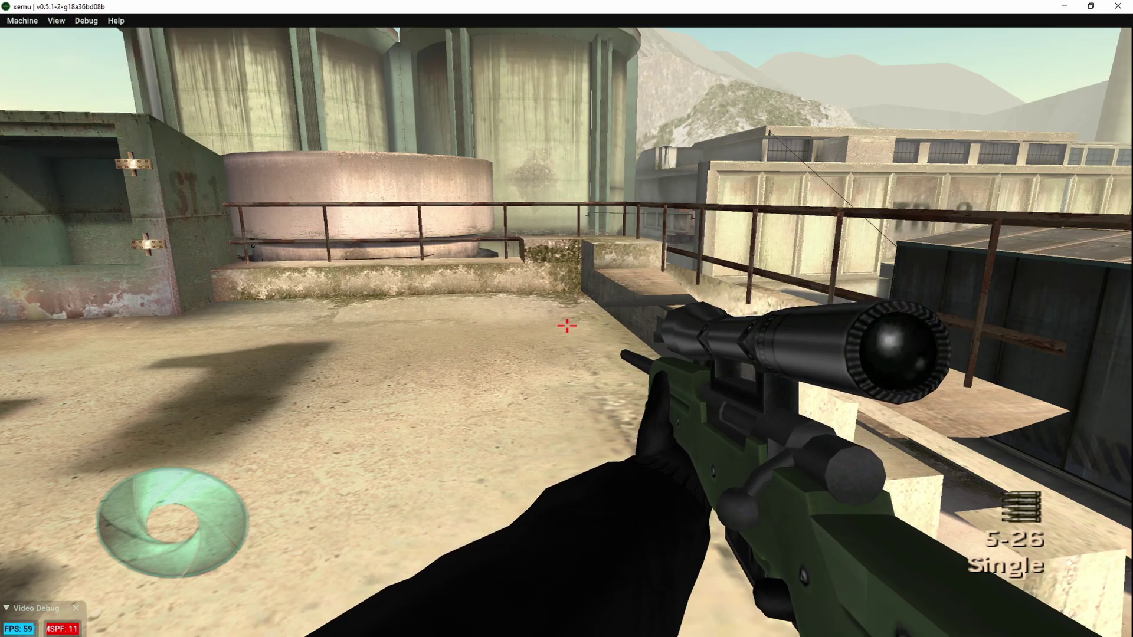
- Walk along the walkway to the railing and scope in on the shed
{"action": "left_click_drag", "start_coordinate": [567, 328], "coordinate": [797, 327]}
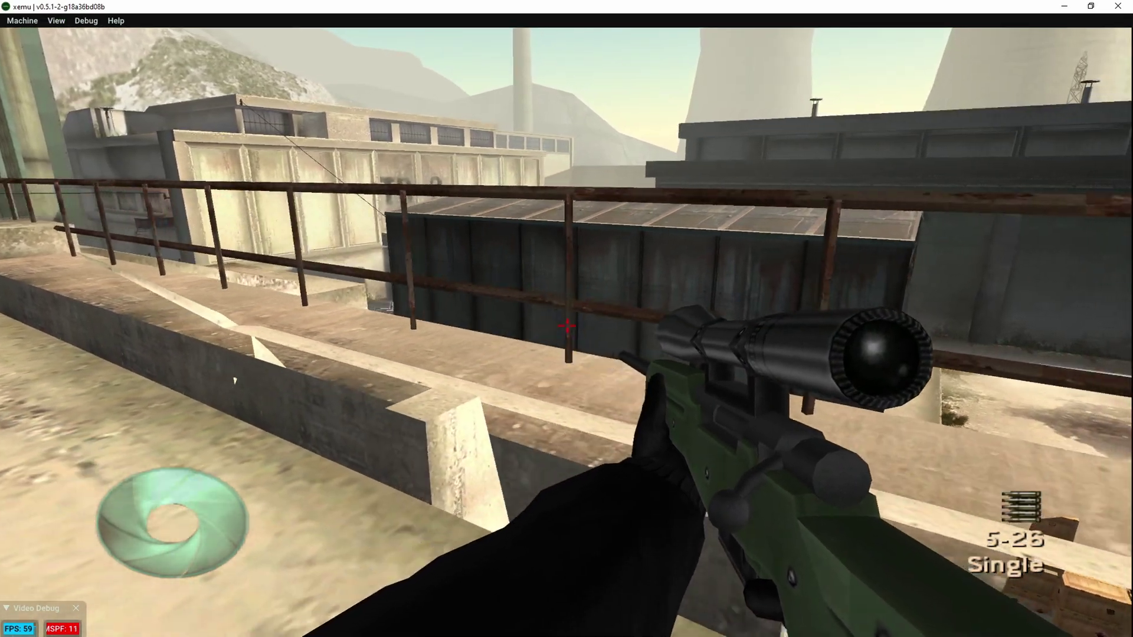
{"action": "key", "text": "w"}
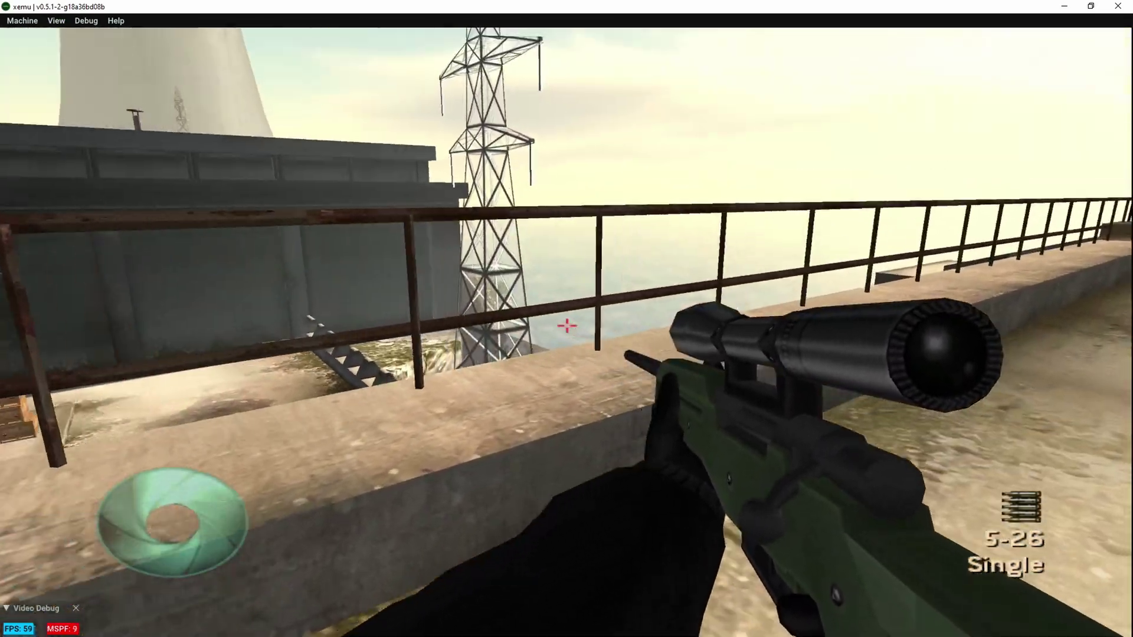
{"action": "key", "text": "w"}
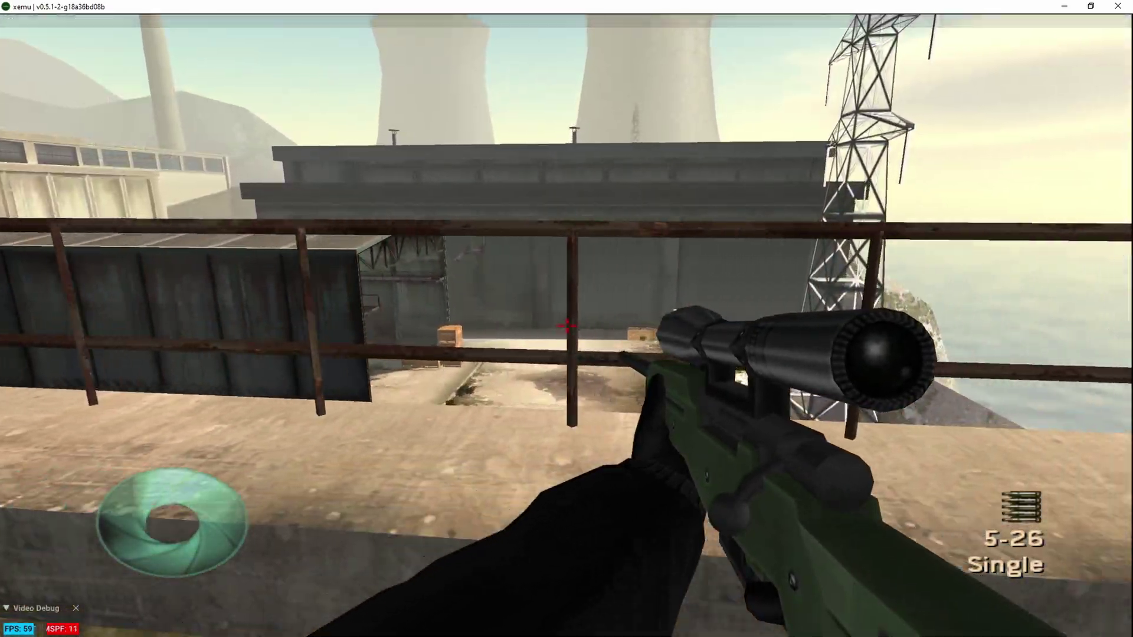
{"action": "key", "text": "w"}
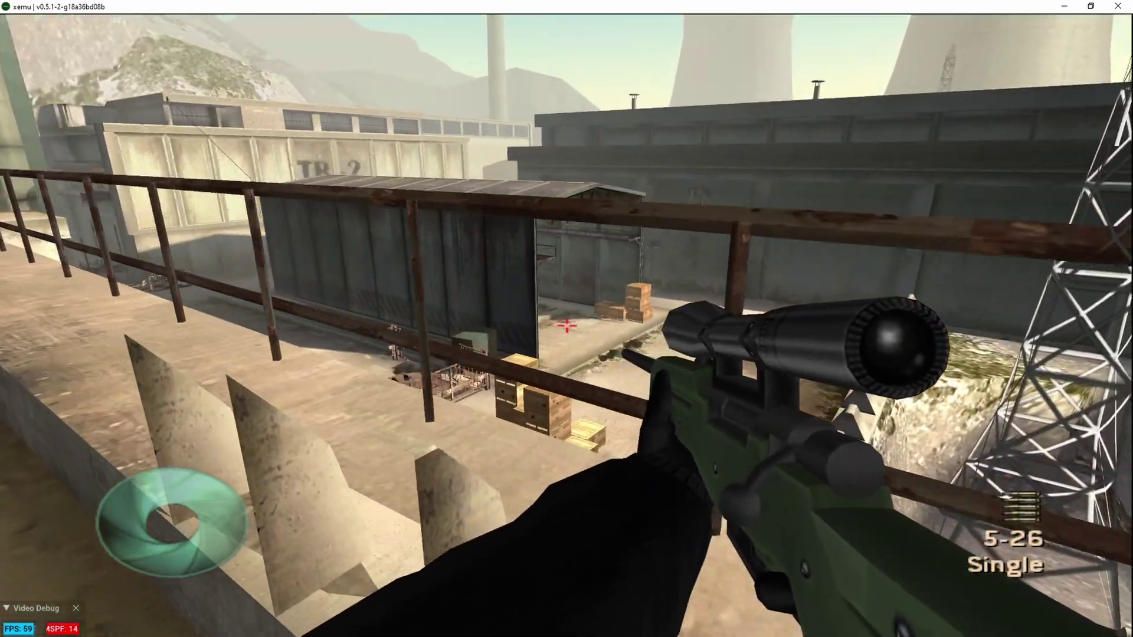
{"action": "key", "text": "w"}
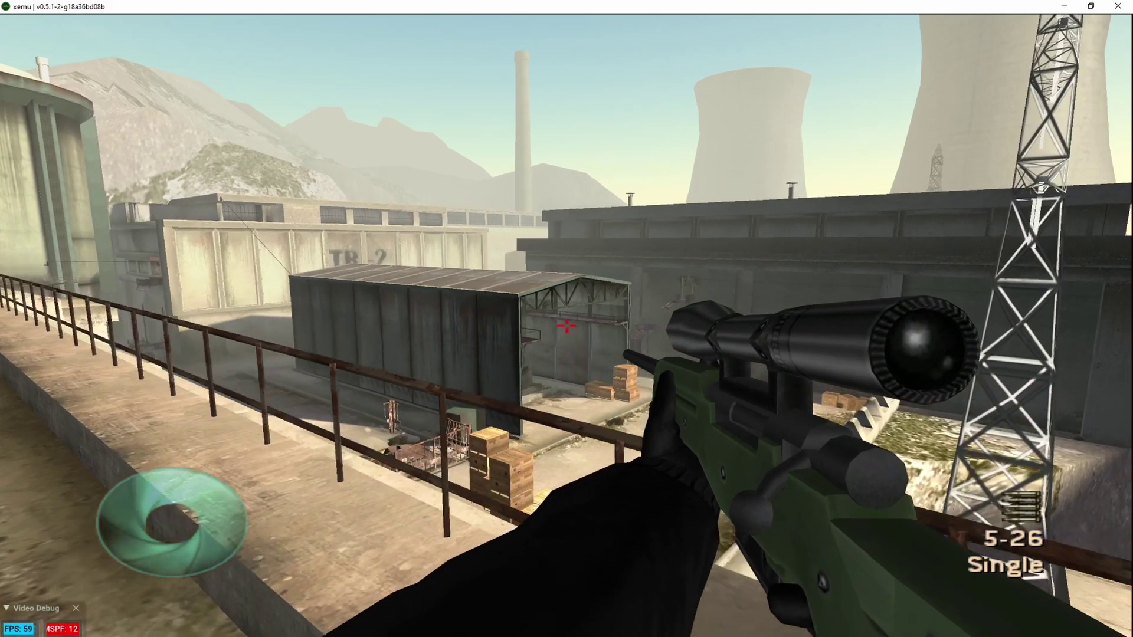
{"action": "right_click", "coordinate": [566, 326]}
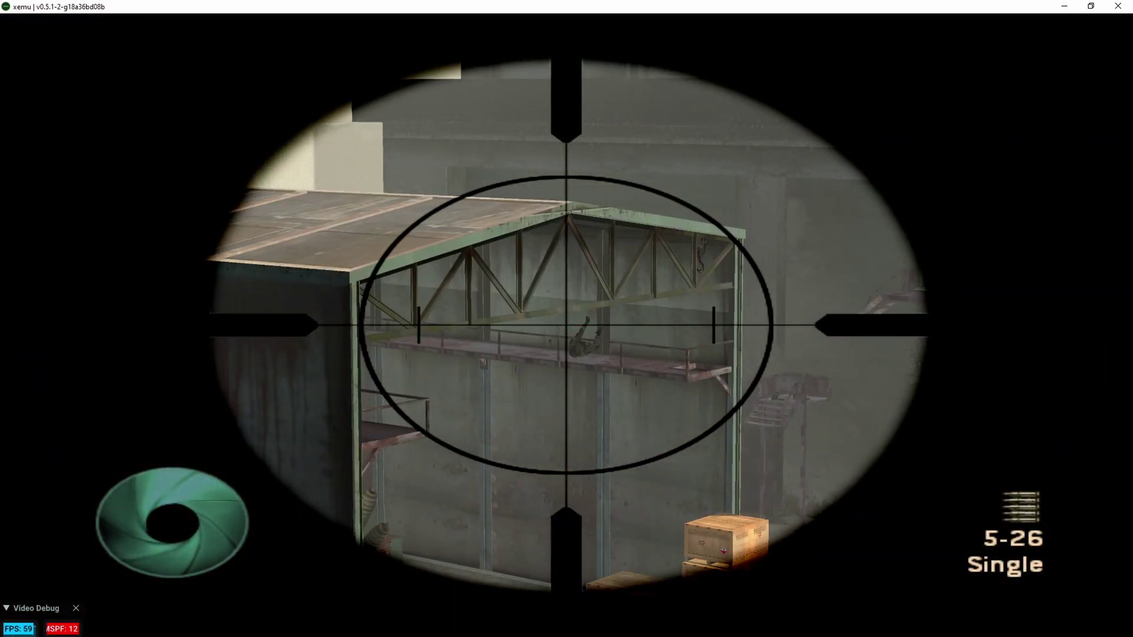
- Fire two sniper shots at the enemy in the shed, then lower the scope
{"action": "left_click", "coordinate": [567, 325]}
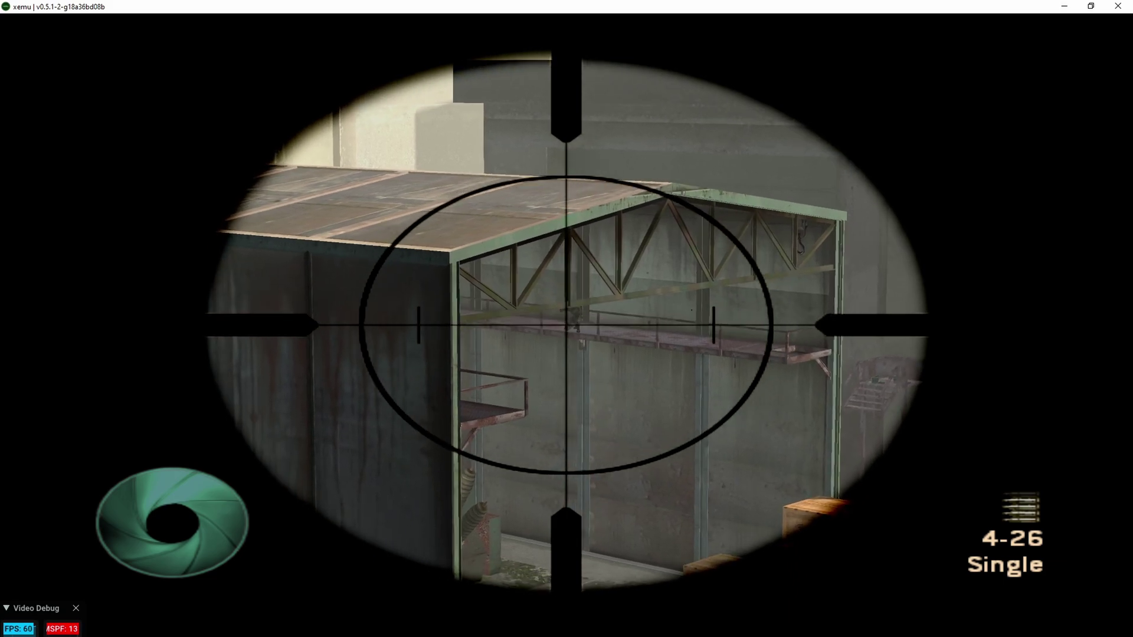
{"action": "left_click", "coordinate": [566, 327]}
{"action": "right_click", "coordinate": [566, 326]}
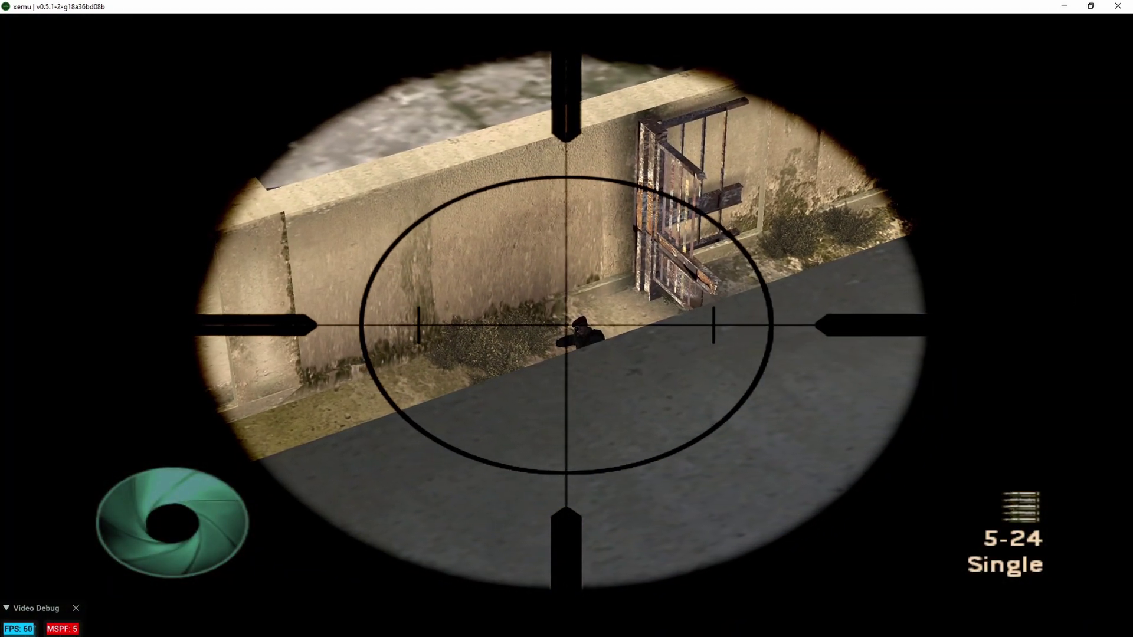
- Shoot the enemy by the wall and lower the sniper scope
{"action": "left_click", "coordinate": [566, 328]}
{"action": "right_click", "coordinate": [566, 328]}
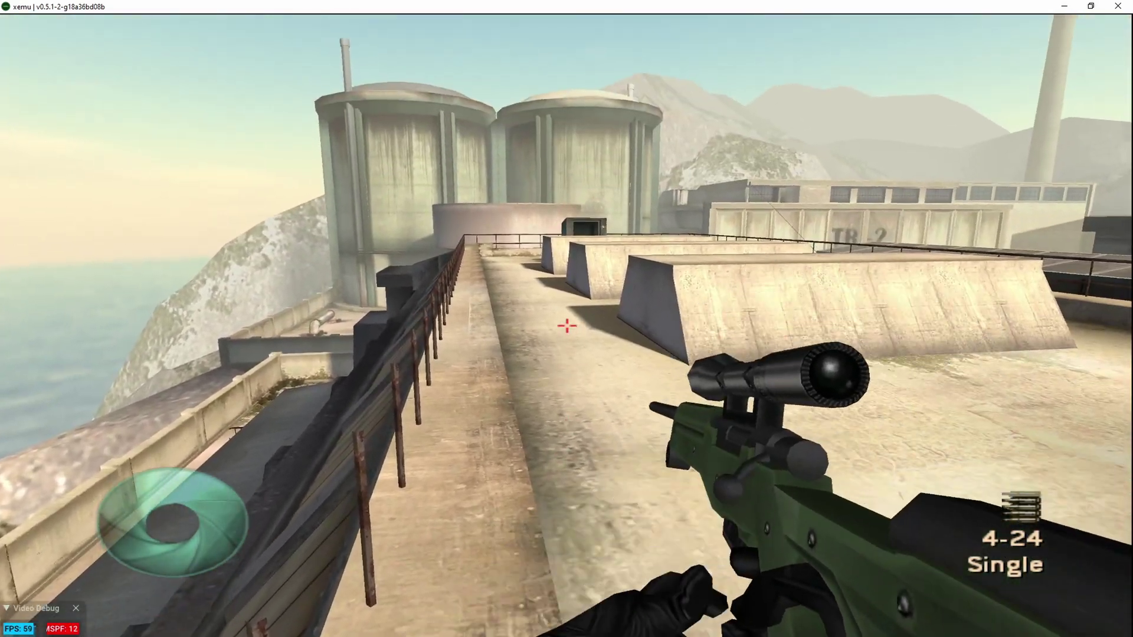